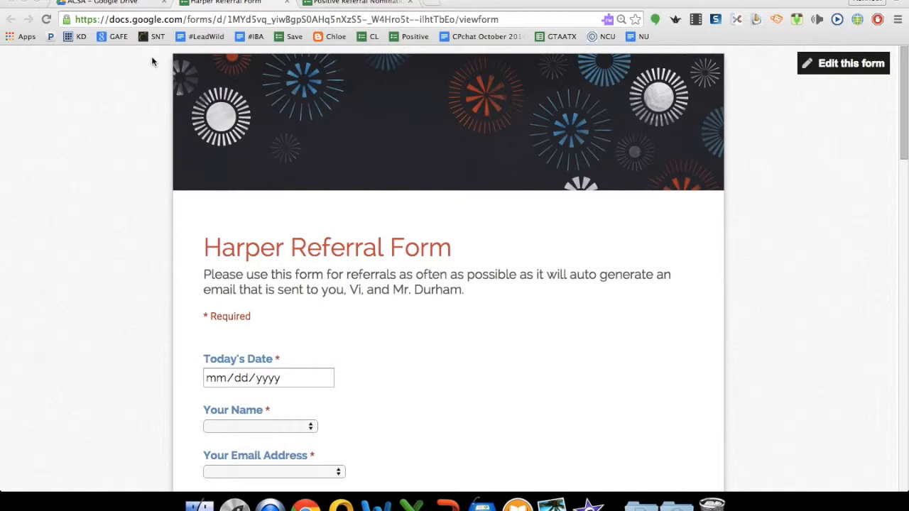
Glance at the Positive Referral Nomination form, then return to the ACSA Drive folder.
click(335, 2)
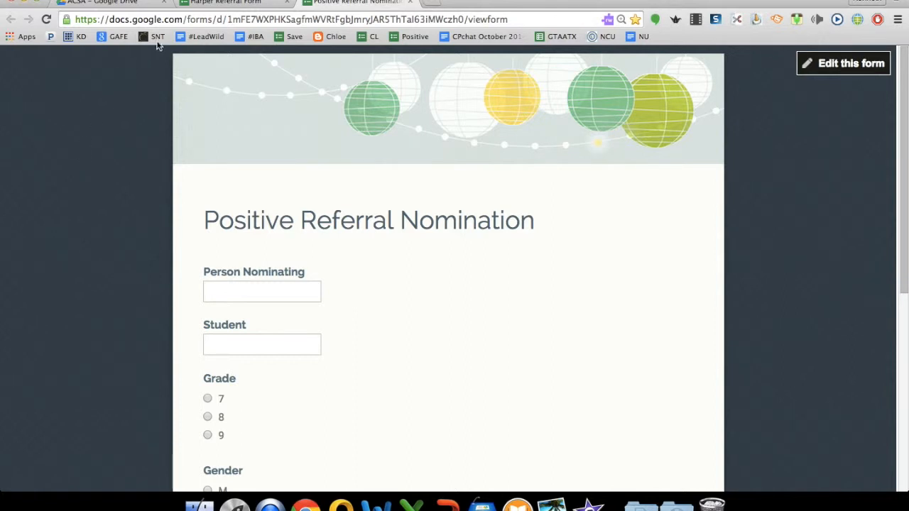
click(115, 5)
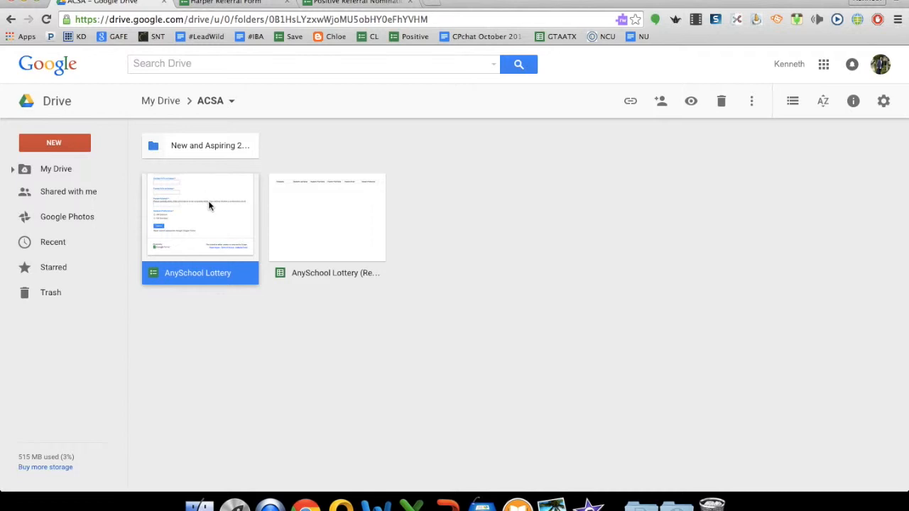
Open the AnySchool Lottery form, preview its live version down to Submit, then return to the editor.
double_click(213, 205)
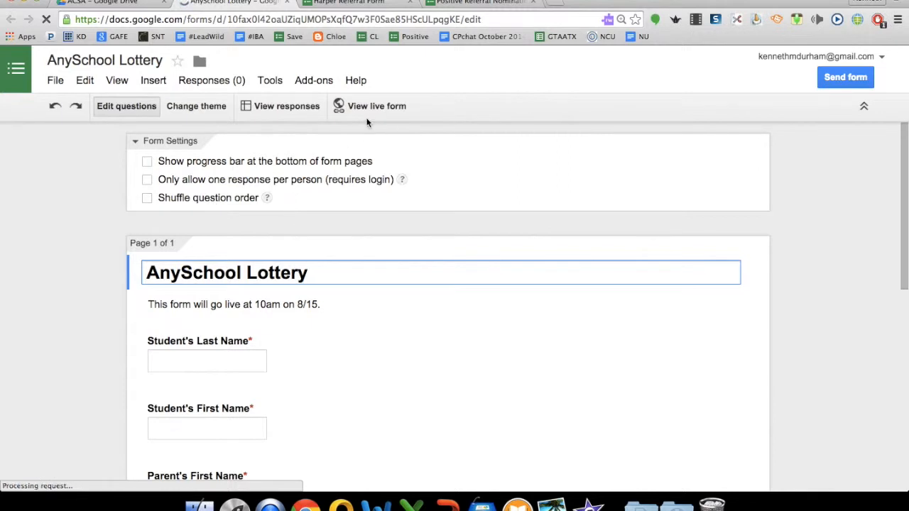
click(370, 107)
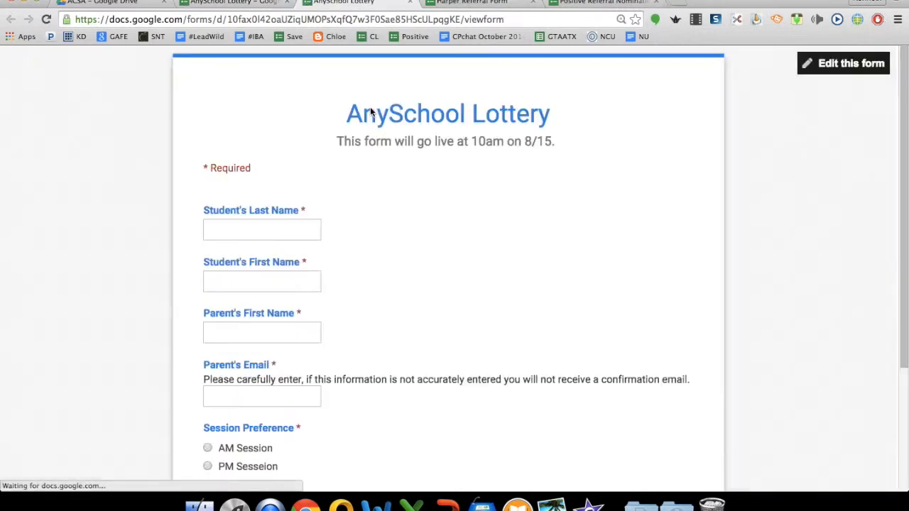
scroll(381, 197, down, 3)
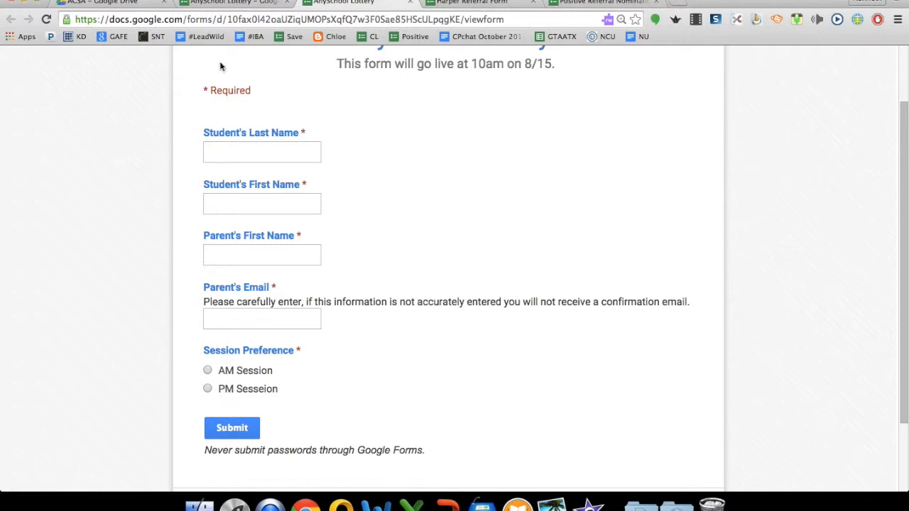
click(230, 3)
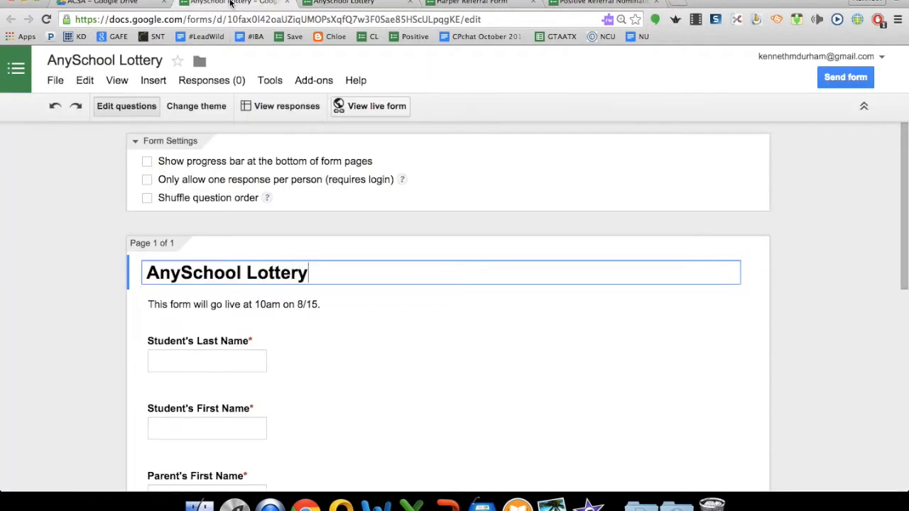
Turn off Accepting responses for the AnySchool Lottery form and go back to the ACSA folder.
click(211, 83)
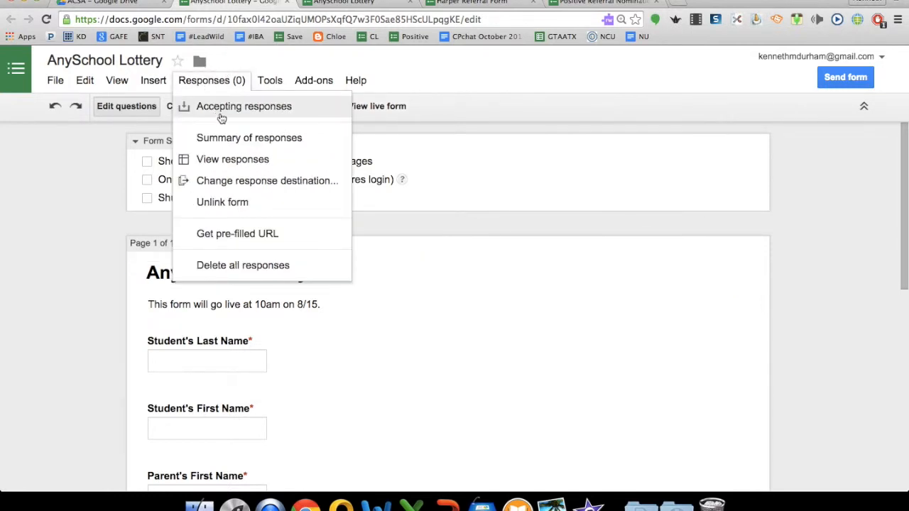
click(221, 113)
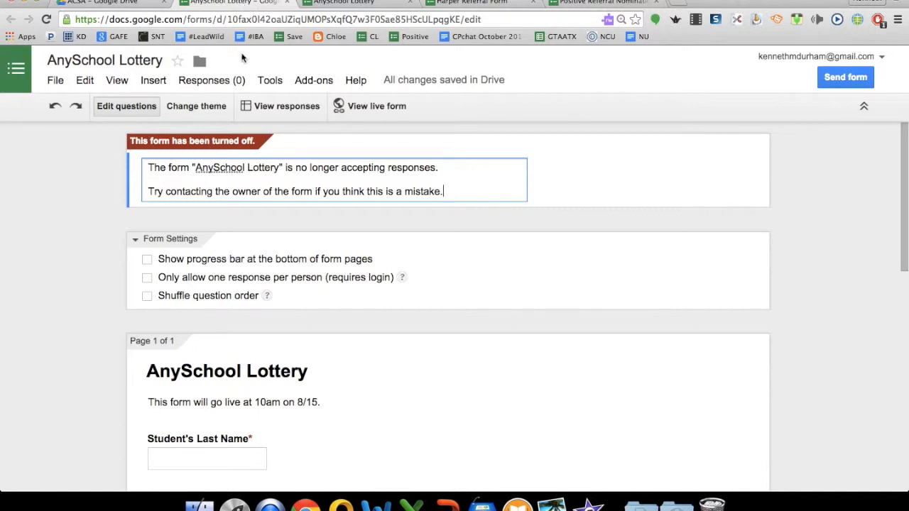
click(140, 7)
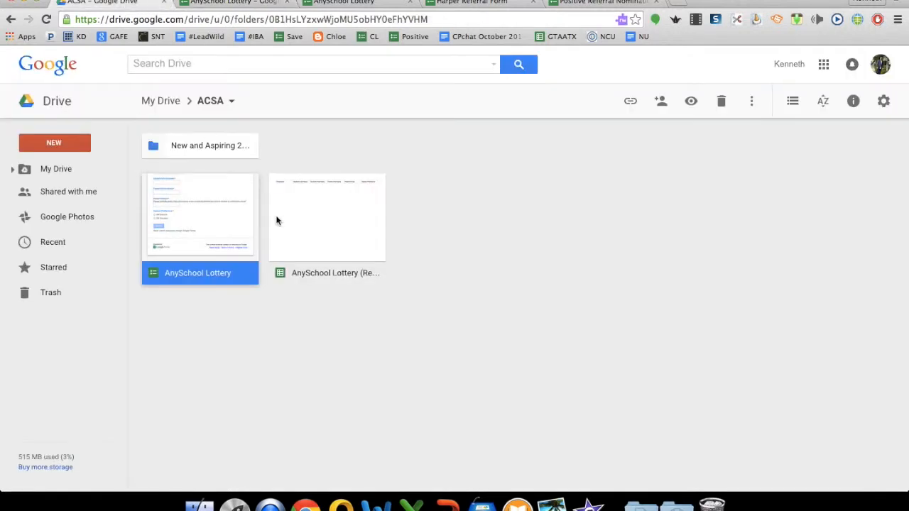
Open AnySchool Lottery (Responses) and launch formMule - Email Merge Utility from Add-ons.
double_click(306, 232)
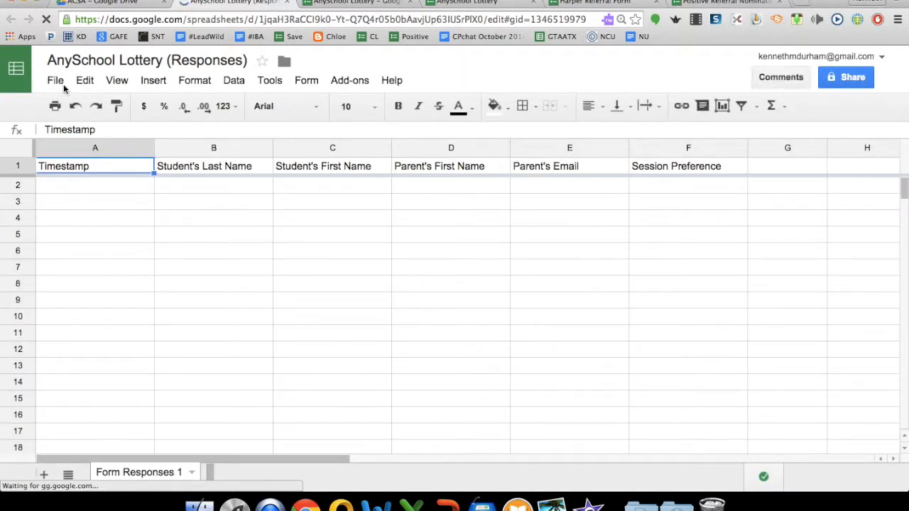
click(347, 85)
mouse_move(367, 156)
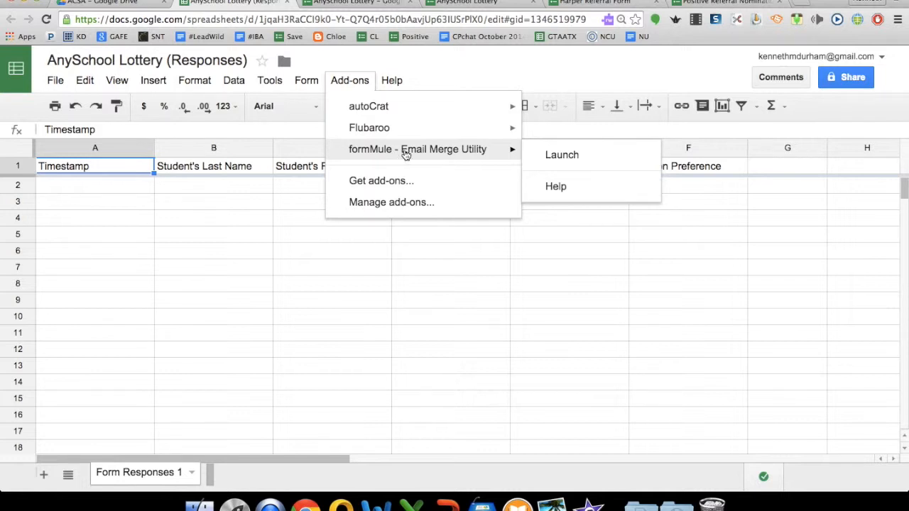
click(541, 155)
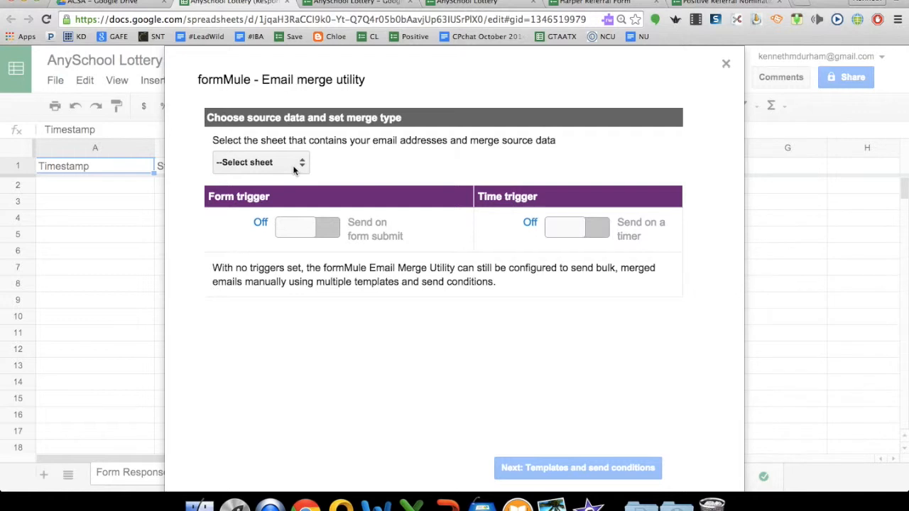
Use Form Responses 1 as source with a form-submit trigger, logging case numbers and edit URLs.
click(294, 168)
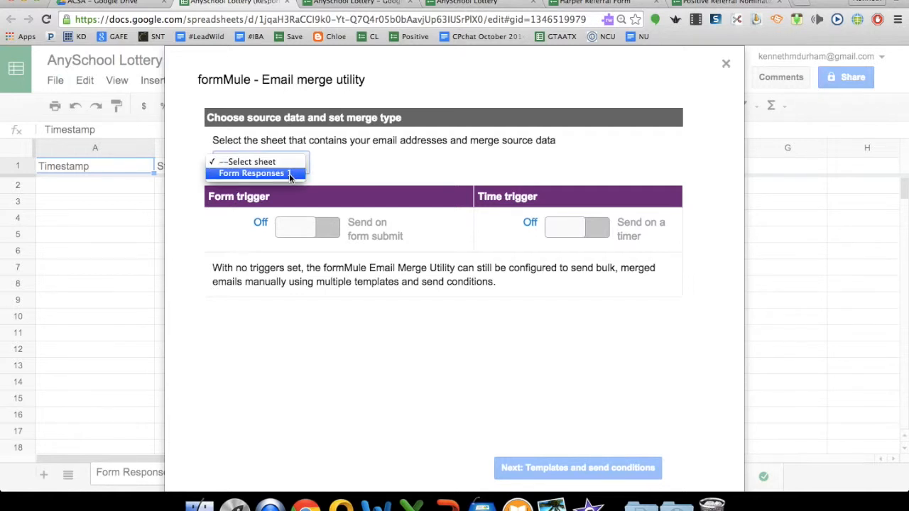
click(290, 174)
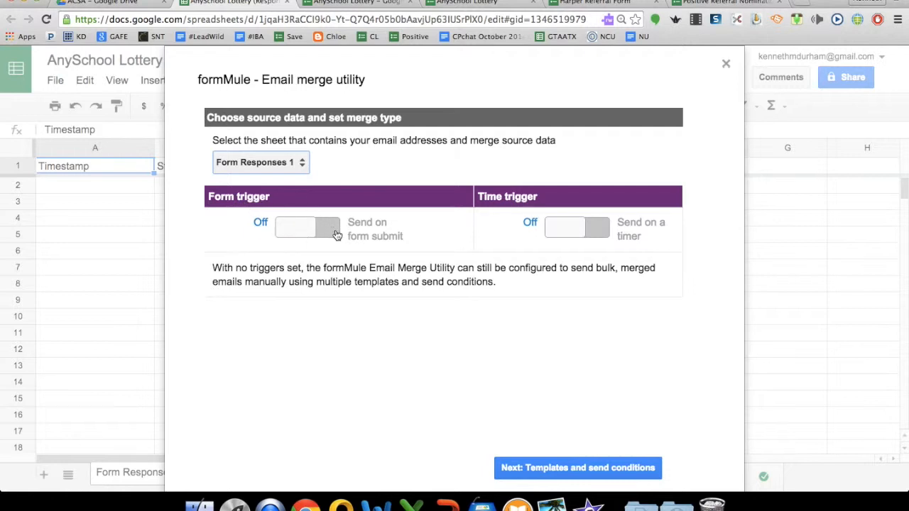
click(336, 235)
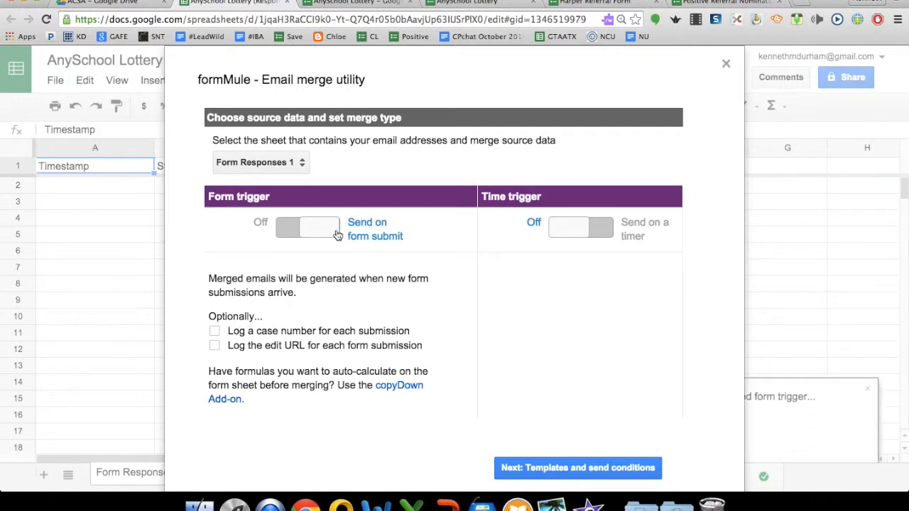
click(215, 331)
click(214, 345)
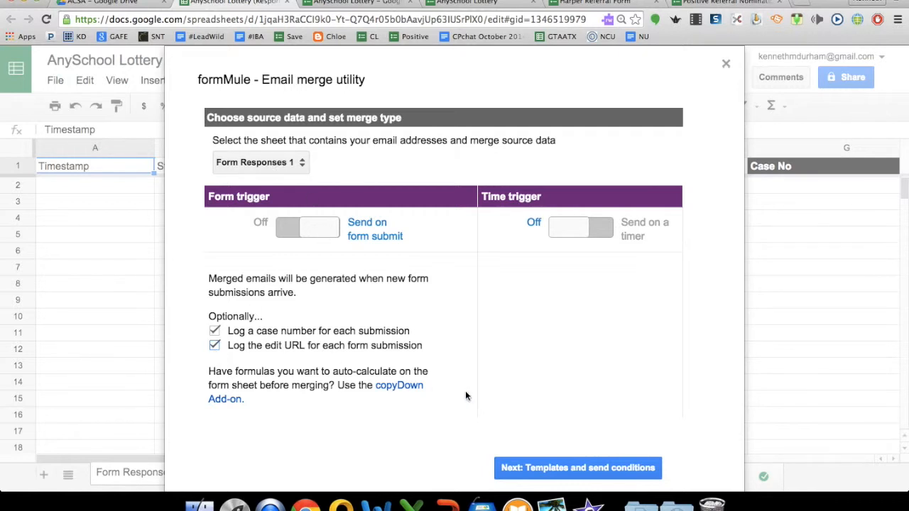
click(545, 467)
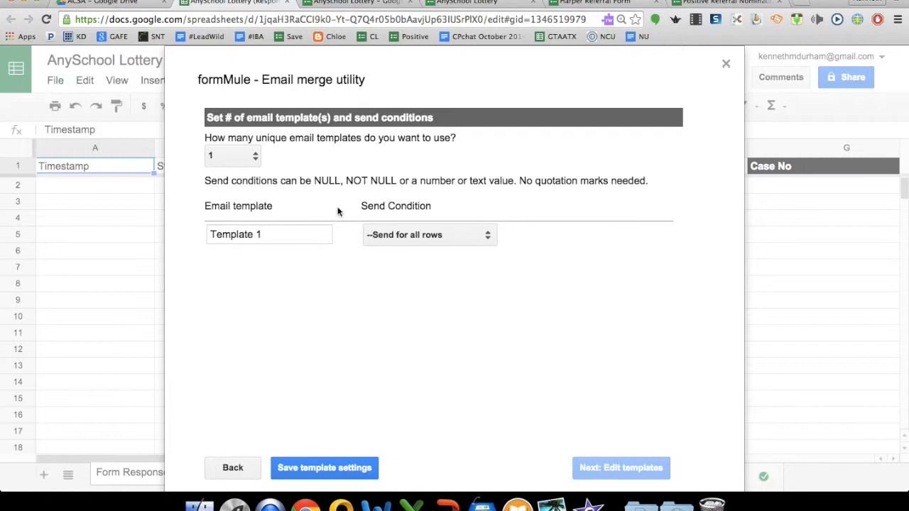
Save the single Template 1 send settings and move on to the template editor.
click(331, 466)
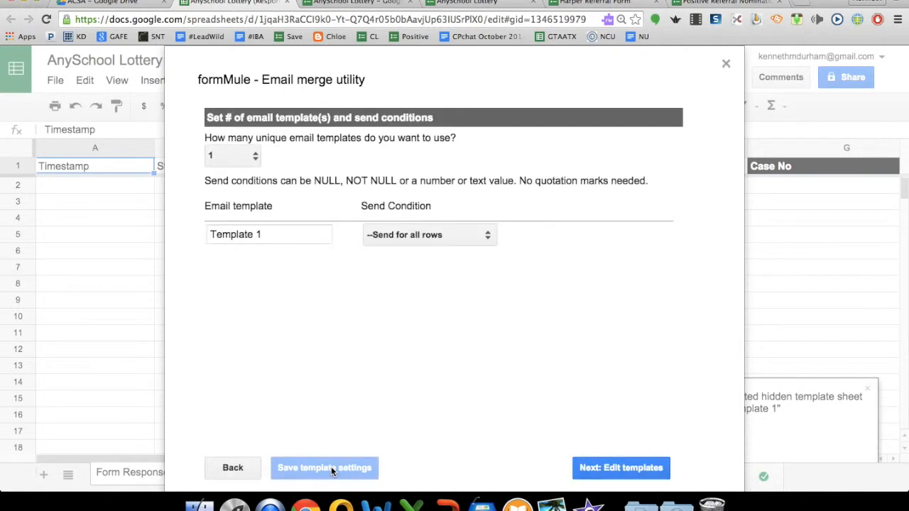
click(623, 469)
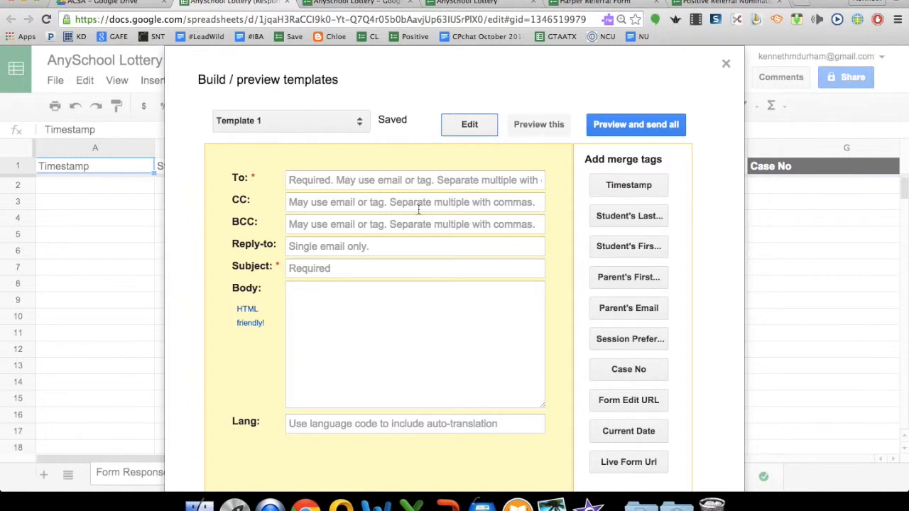
Address Template 1 to the <<Parent's Email>> merge tag only.
click(615, 315)
click(361, 183)
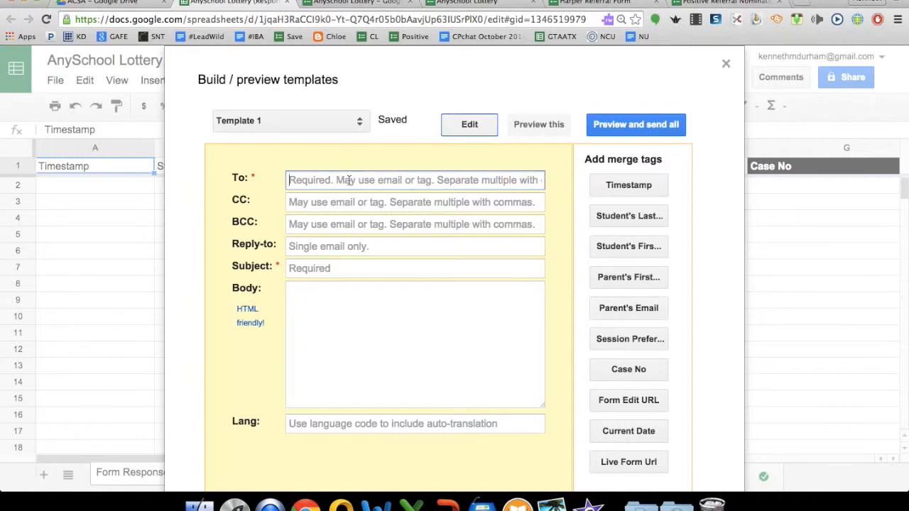
click(632, 305)
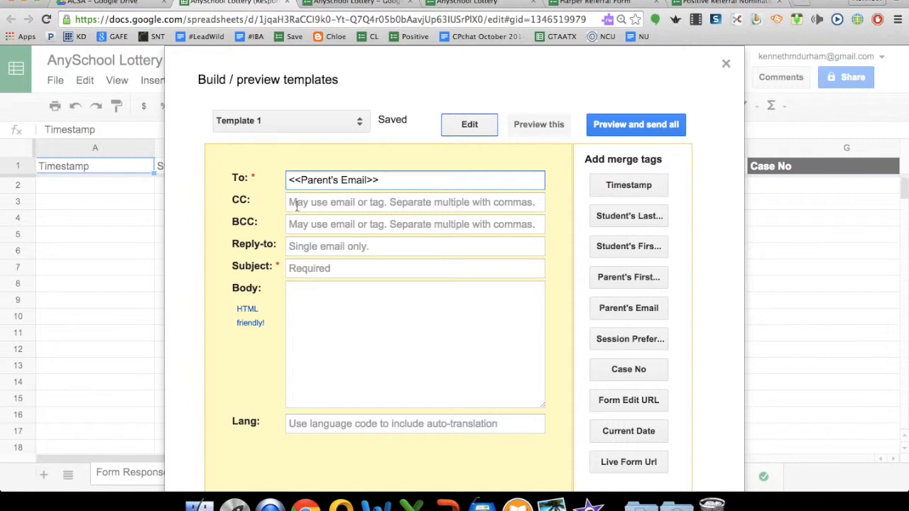
text(, kenneth)
key(BackSpace)
key(BackSpace)
key(BackSpace)
key(BackSpace)
key(BackSpace)
key(BackSpace)
key(BackSpace)
key(BackSpace)
key(BackSpace)
Set the subject to 'Email Confirmation for <<Student's Last Name>>, <<Student's First Name>>'.
click(329, 269)
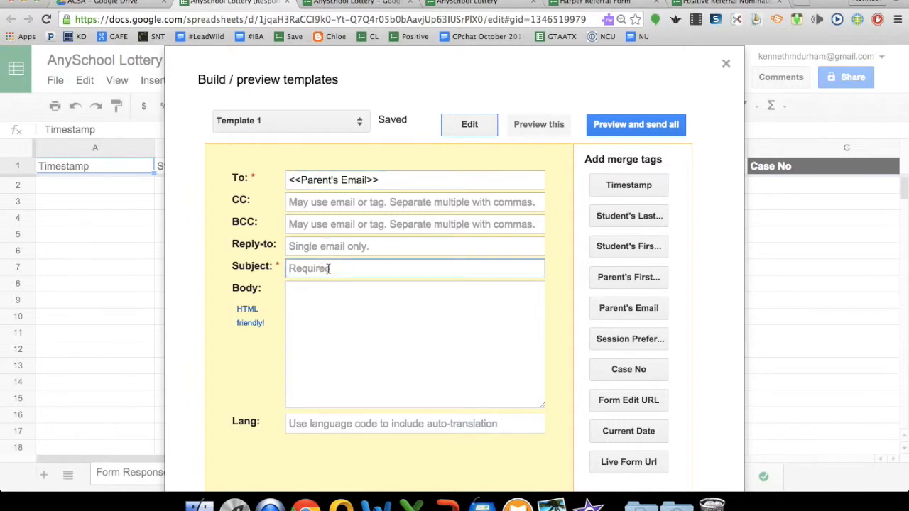
text(Email Confirmation for)
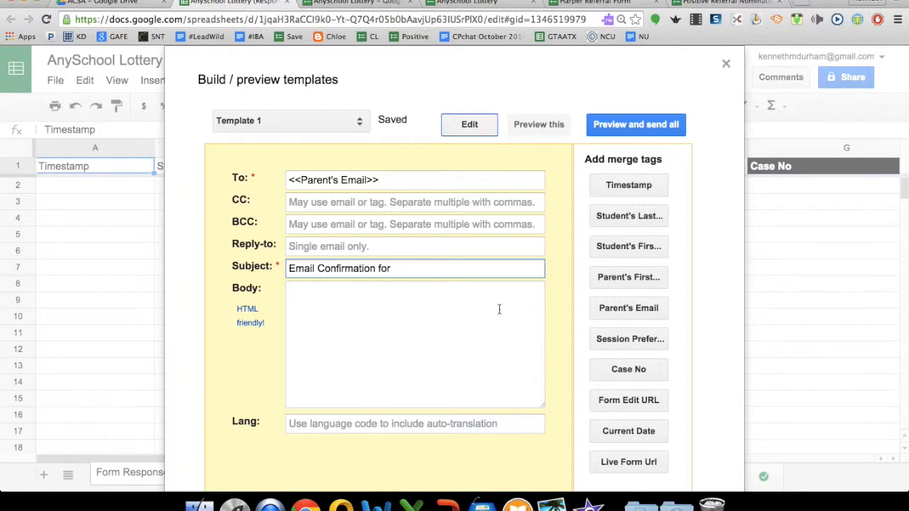
click(636, 222)
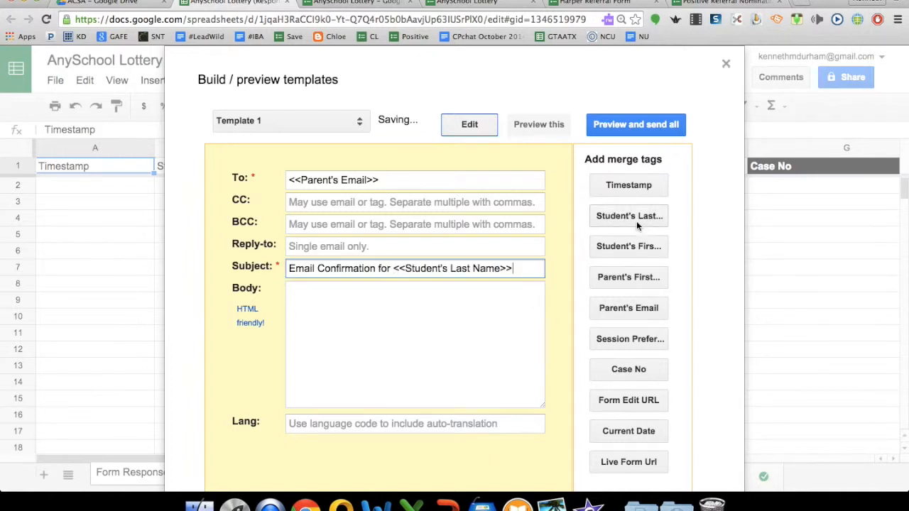
text(,)
click(642, 246)
Begin the body with 'Thank you for providing your session preference of:' and the Session Preference tag.
click(377, 302)
text(Than)
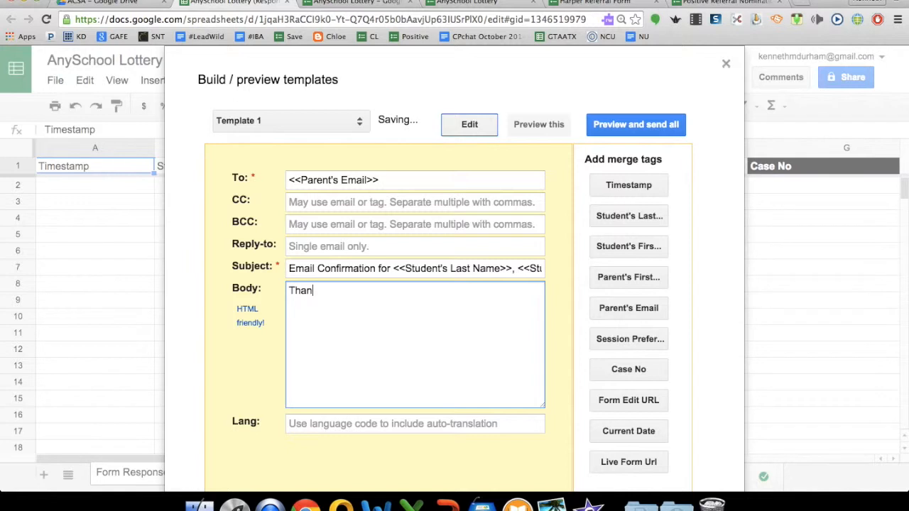
text(k you for providing yo)
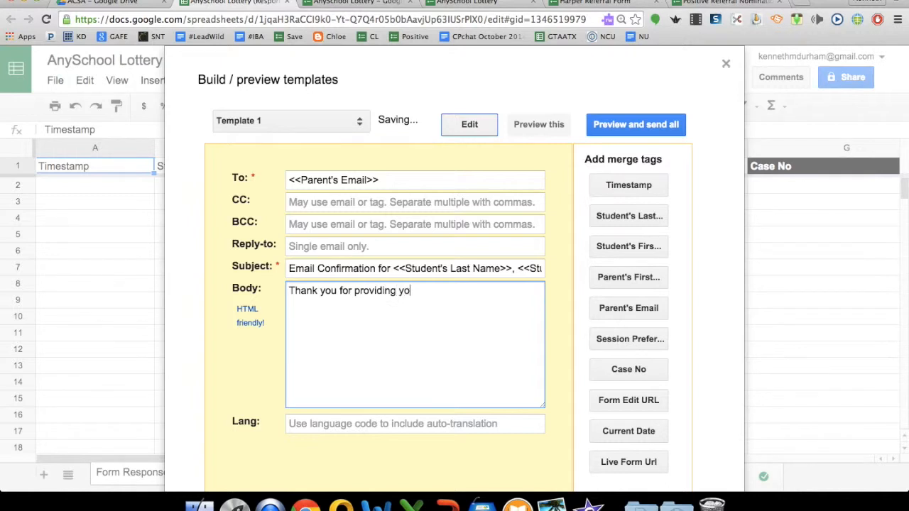
text(ur session preference of)
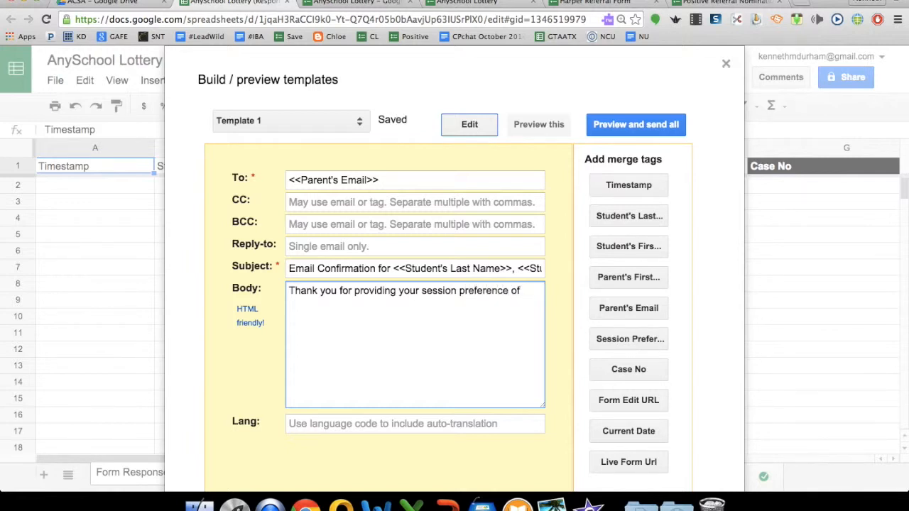
key(BackSpace)
text(:)
click(630, 339)
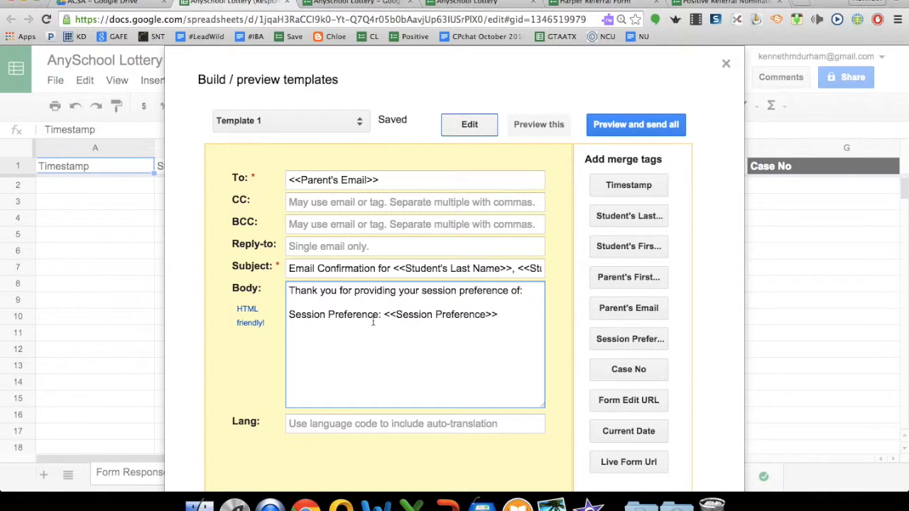
click(384, 315)
key(BackSpace)
key(BackSpace)
key(BackSpace)
key(BackSpace)
key(BackSpace)
key(BackSpace)
key(BackSpace)
key(BackSpace)
key(BackSpace)
key(BackSpace)
key(BackSpace)
key(BackSpace)
key(BackSpace)
key(BackSpace)
key(BackSpace)
key(BackSpace)
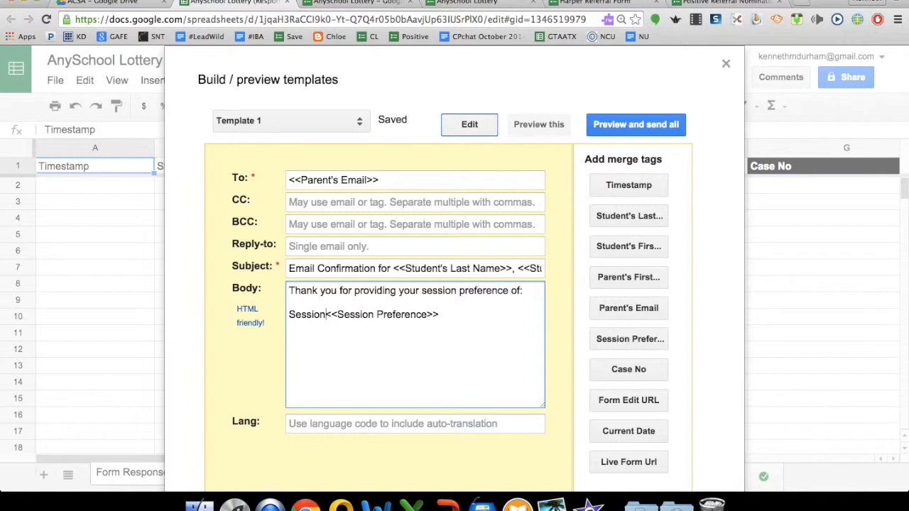
key(BackSpace)
key(BackSpace)
key(BackSpace)
key(BackSpace)
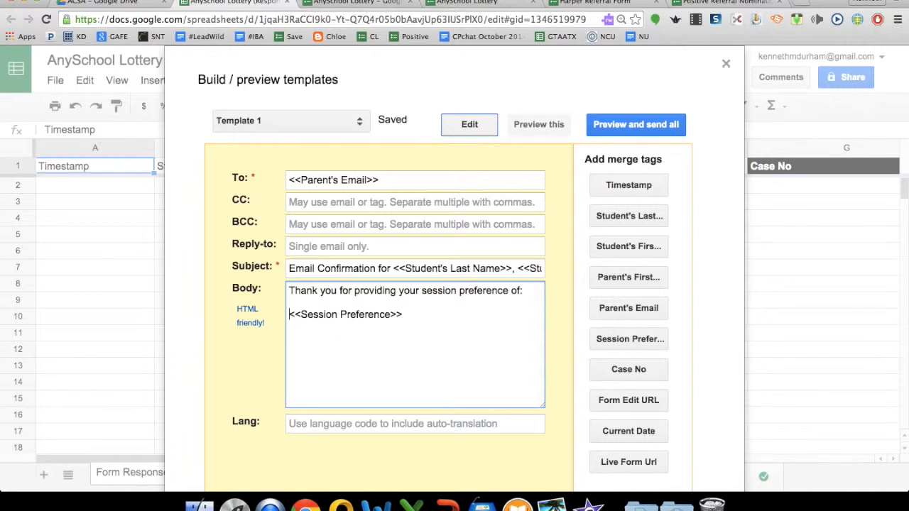
click(436, 318)
key(Return)
key(Return)
Add the line 'This submission was received at' followed by the Timestamp tag.
text(This subbimi)
text(ssion)
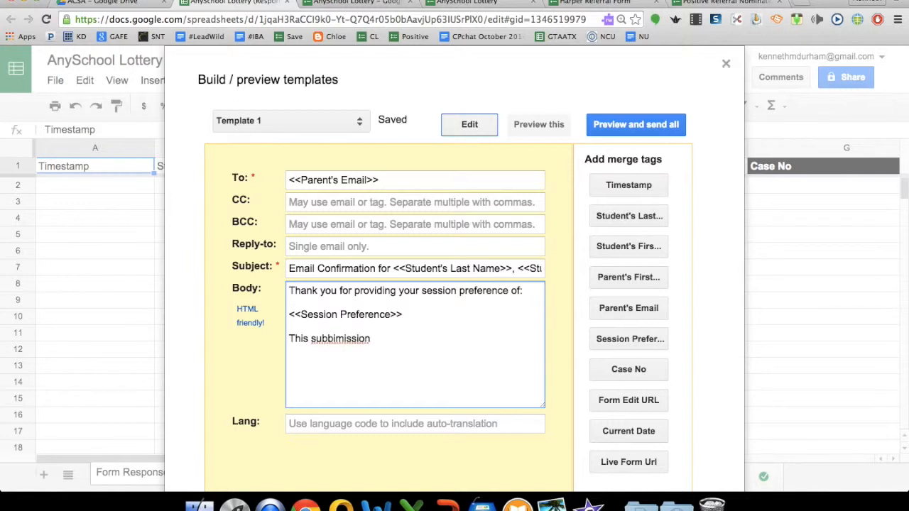
right_click(331, 341)
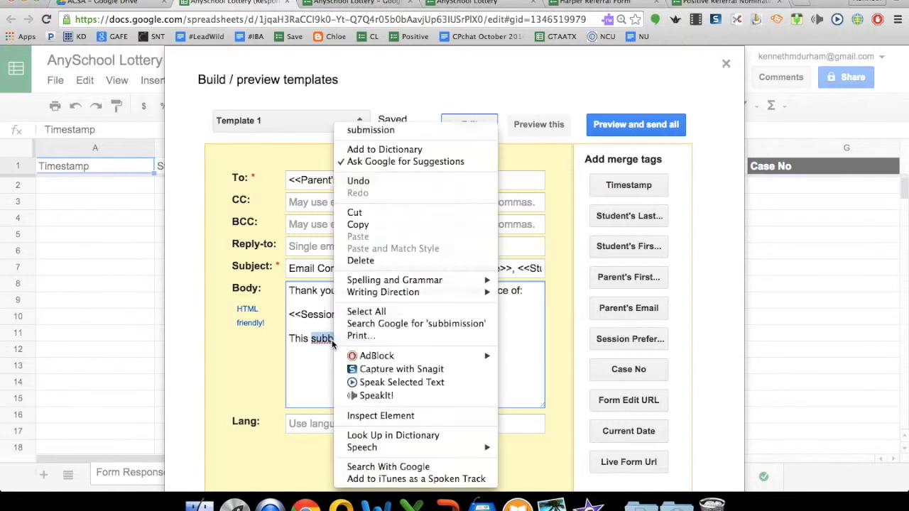
click(382, 126)
text(was received at)
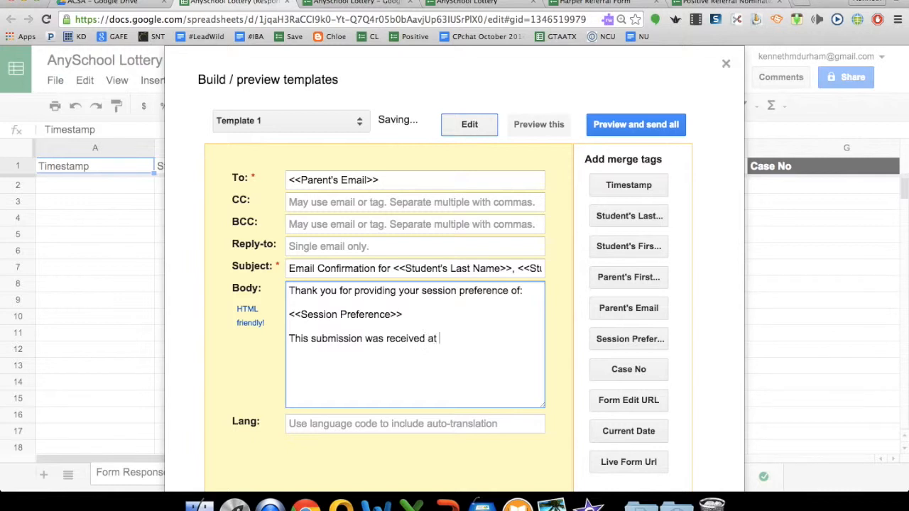
click(629, 185)
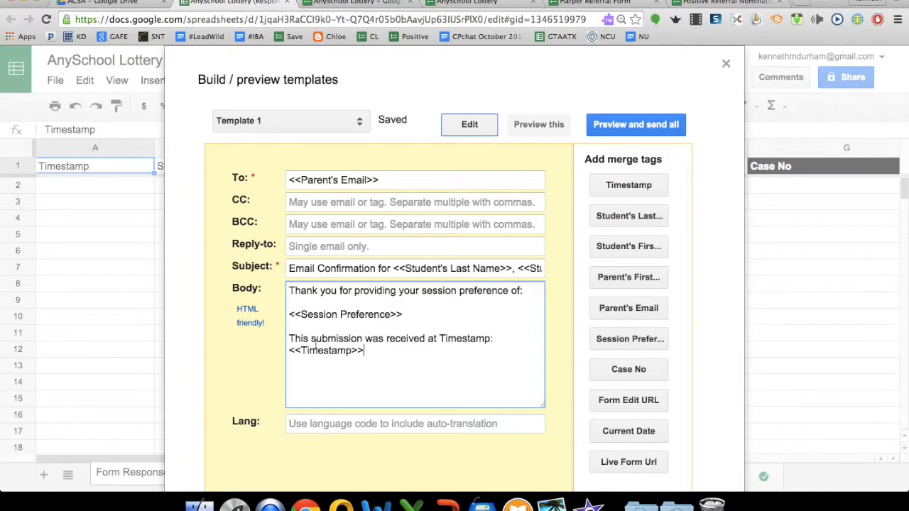
click(292, 352)
key(Left)
key(BackSpace)
key(BackSpace)
key(BackSpace)
key(BackSpace)
key(BackSpace)
key(BackSpace)
key(BackSpace)
key(BackSpace)
key(BackSpace)
key(BackSpace)
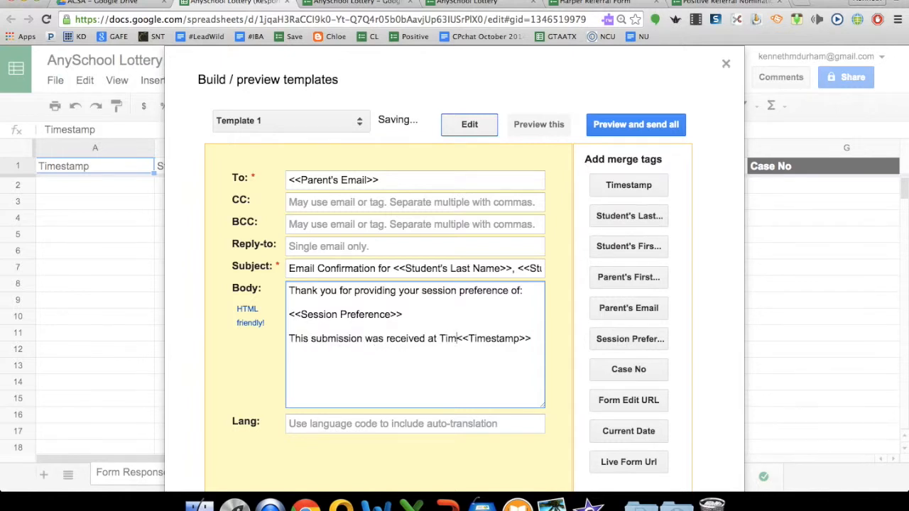
key(BackSpace)
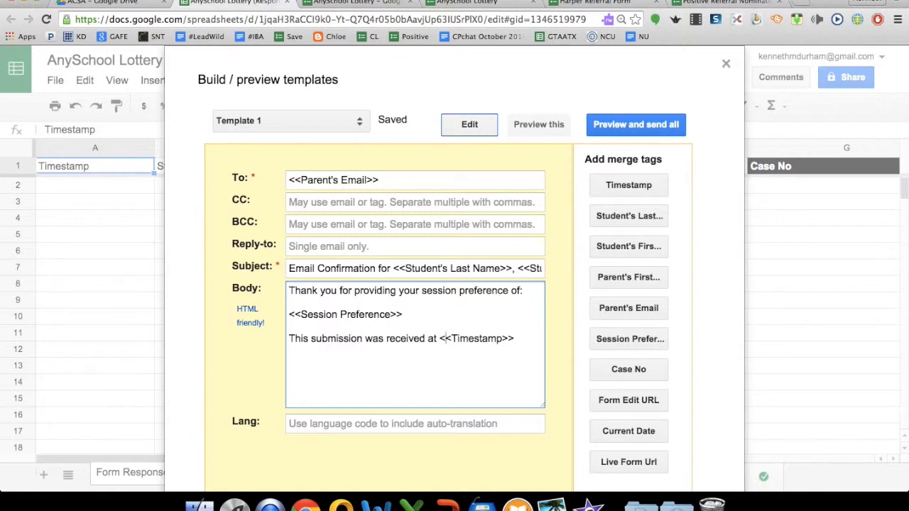
Finish with 'Thank you for giving us the opportunity to serve your family.' and 'Go Mascot!', then preview.
text(.  )
text(Th)
text(ank you for )
text(pr)
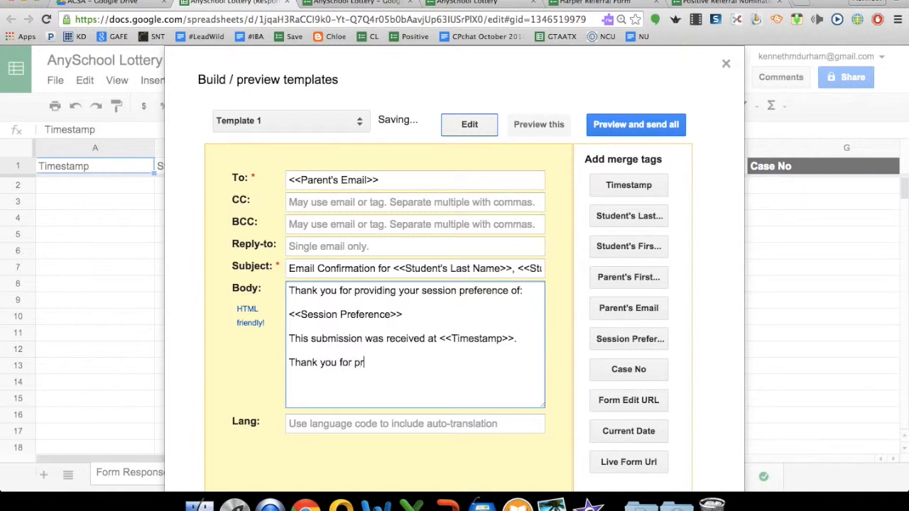
key(BackSpace)
key(BackSpace)
key(BackSpace)
key(BackSpace)
text(giving us the oppurtunity to serve you)
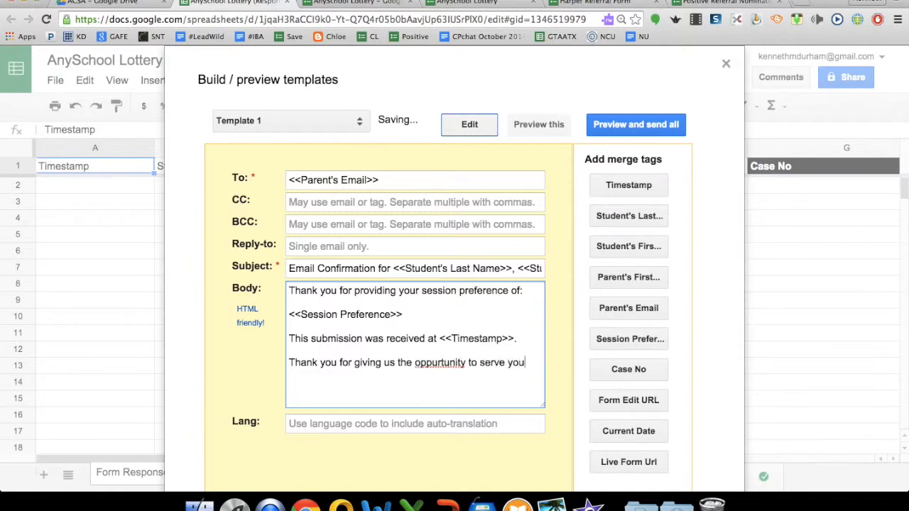
text(r family.)
key(Return)
key(Return)
text(Go Mascot)
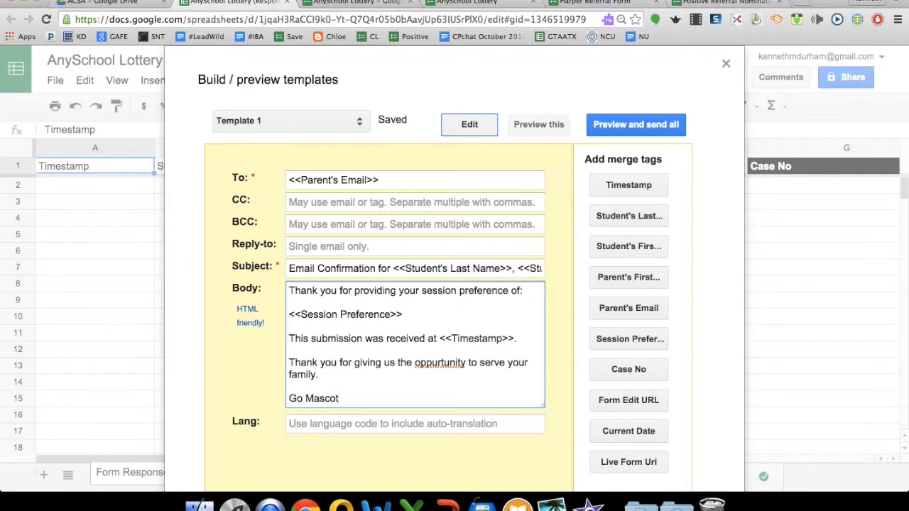
text(!)
right_click(431, 365)
click(471, 130)
click(629, 125)
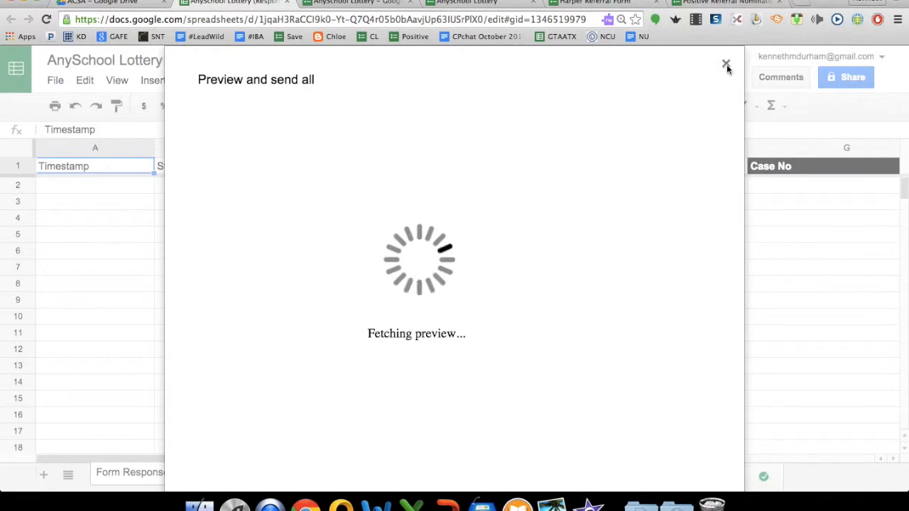
Close the formMule preview and open the live AnySchool Lottery form from the Form menu.
click(726, 64)
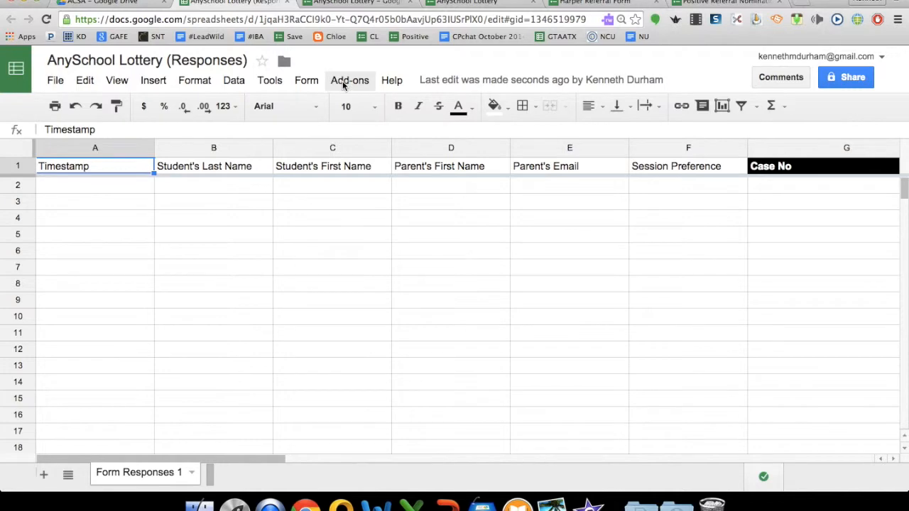
click(304, 79)
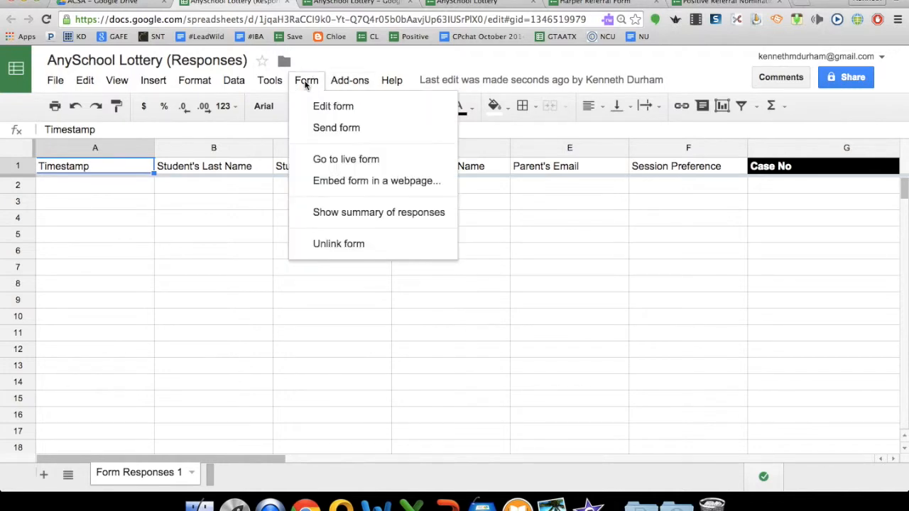
click(333, 162)
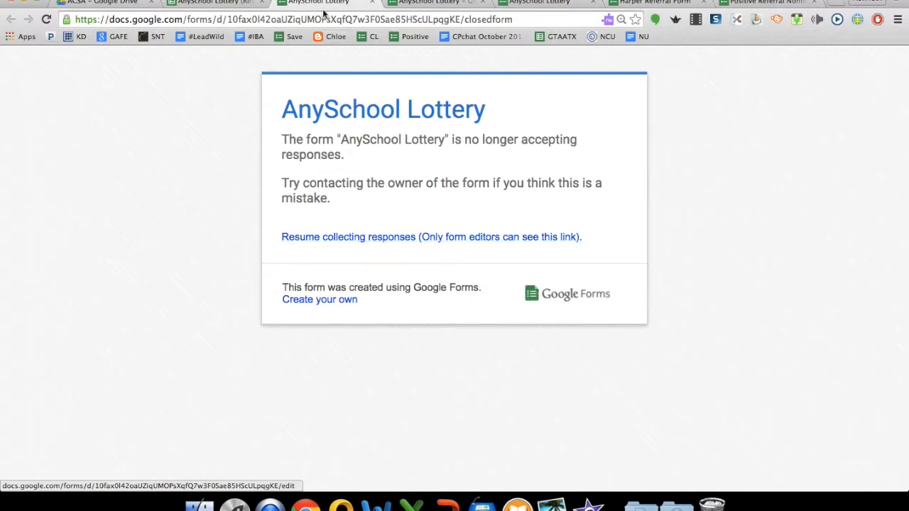
Switch the AnySchool Lottery form back to accepting responses and reload the live form.
click(418, 4)
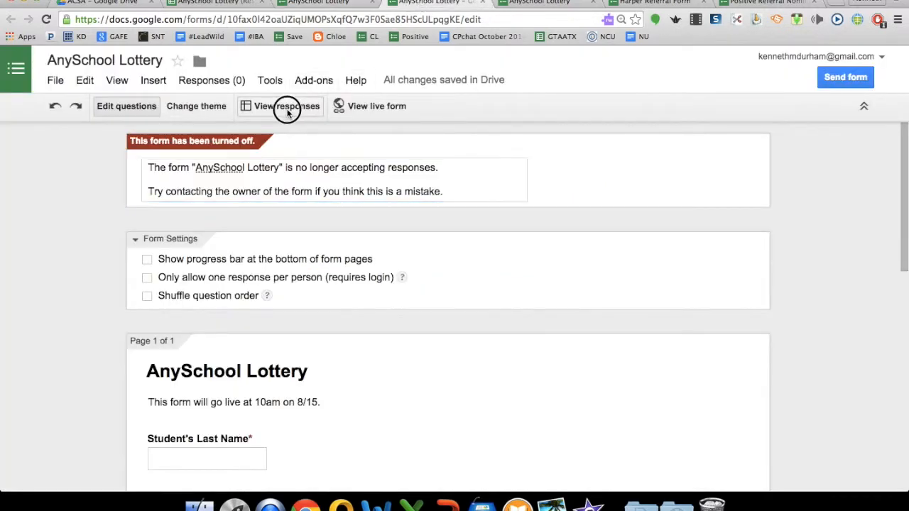
click(289, 108)
click(416, 4)
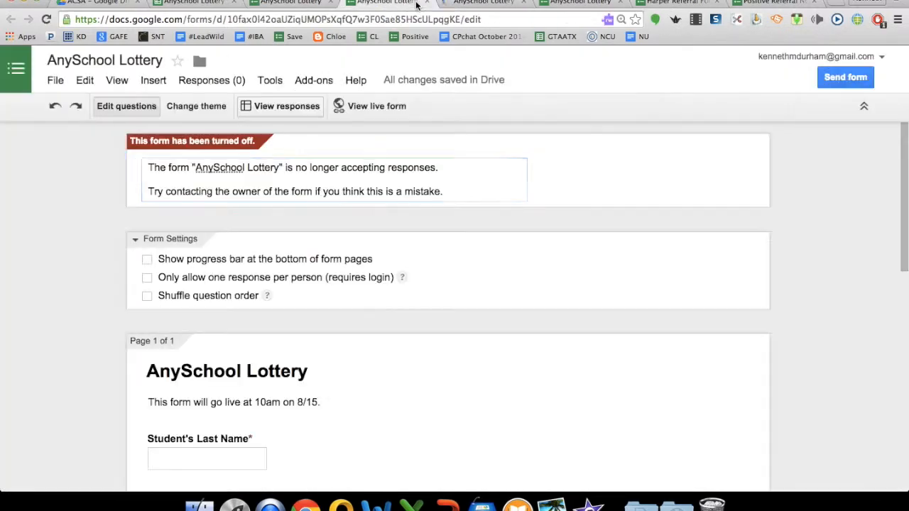
click(231, 81)
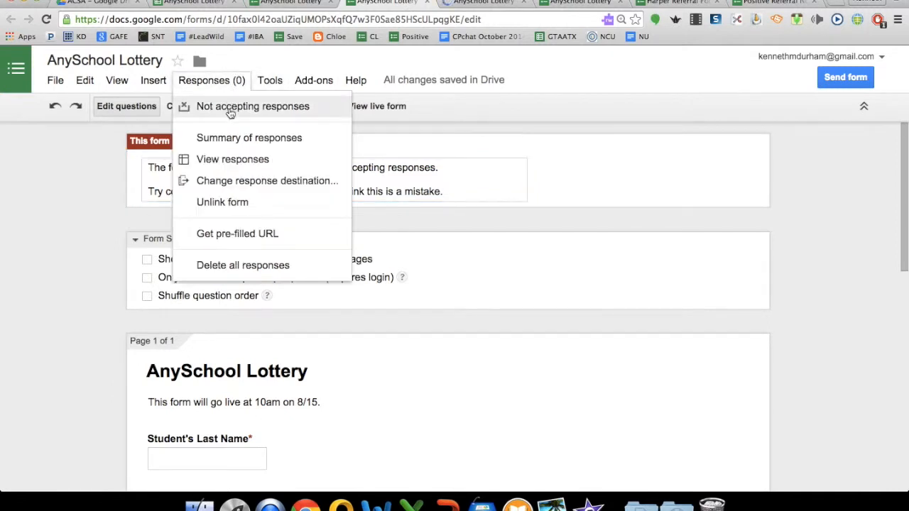
click(230, 111)
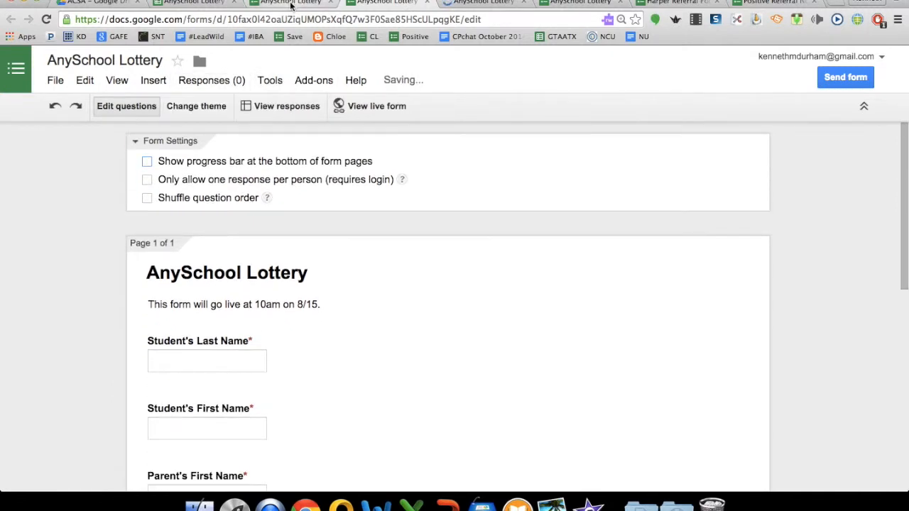
click(289, 4)
click(47, 20)
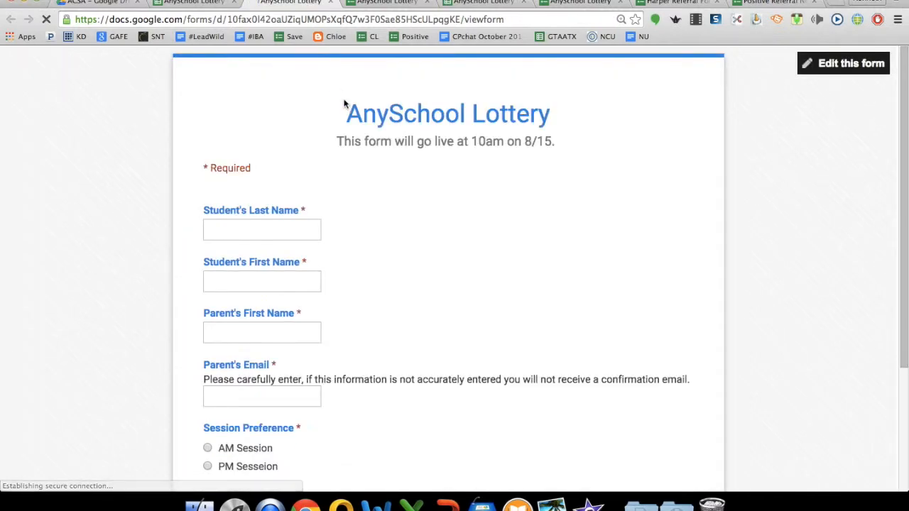
Enter the student's last and first names, the parent's first name and the parent's e-mail.
click(222, 234)
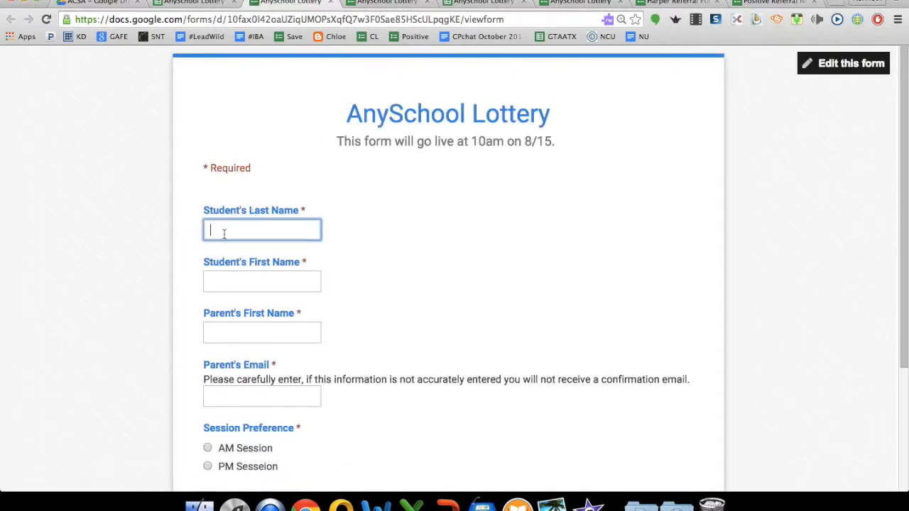
key(Tab)
key(Tab)
text(Kat)
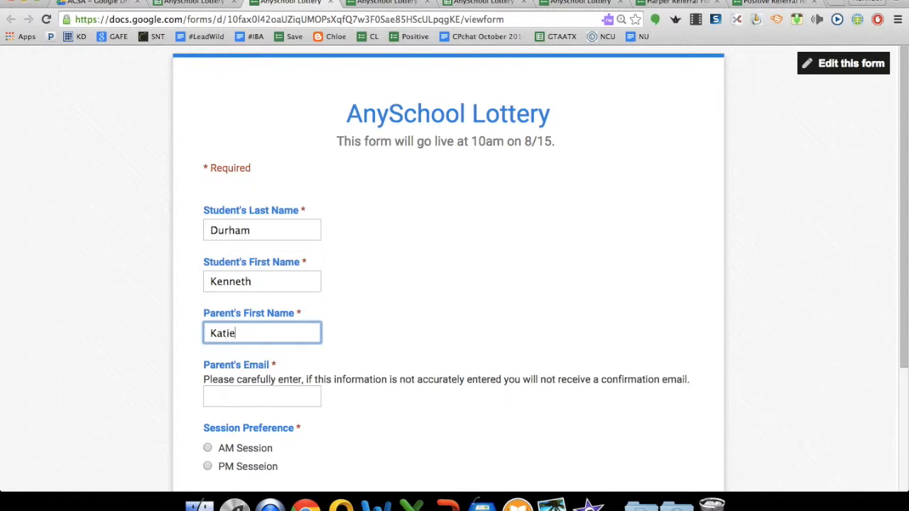
key(Tab)
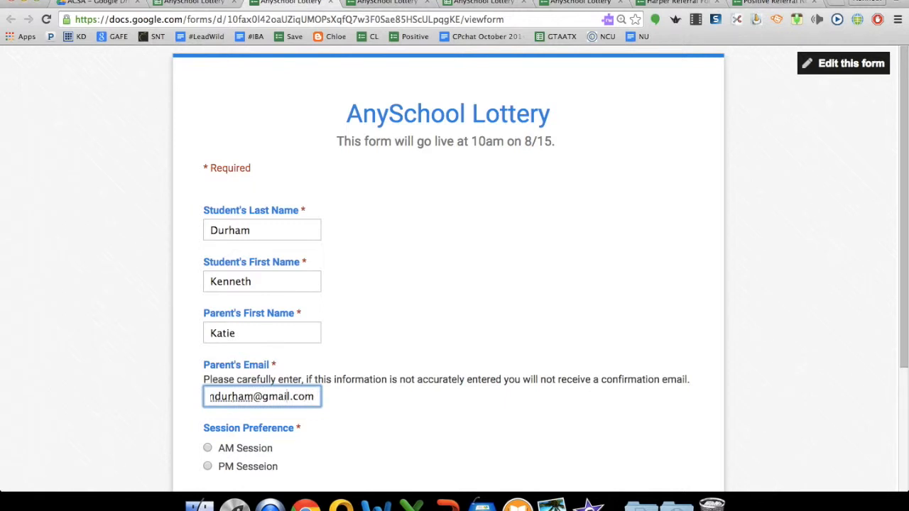
key(Left)
key(Left)
key(Left)
key(Left)
key(Left)
key(Left)
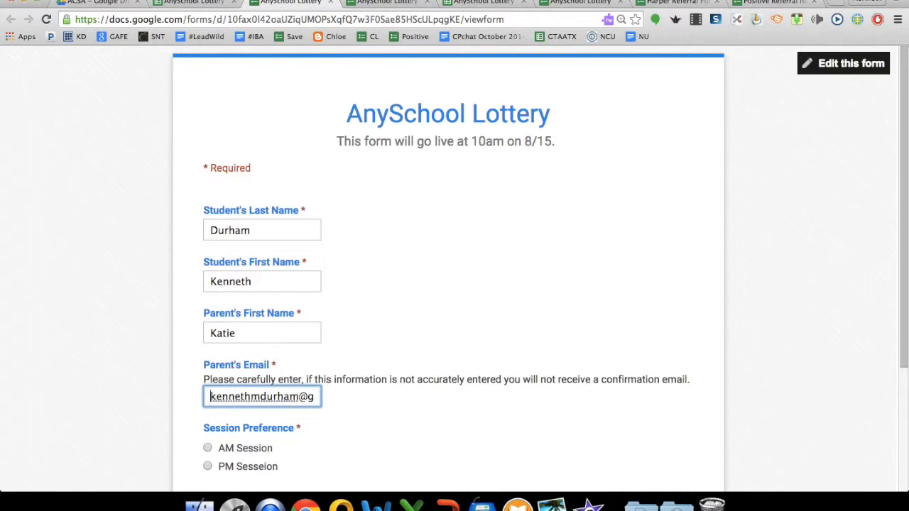
key(Right)
key(Right)
key(Right)
key(Right)
key(Right)
key(Right)
Choose PM Session, submit the test response, and return to the responses spreadsheet.
scroll(12, 326, down, 3)
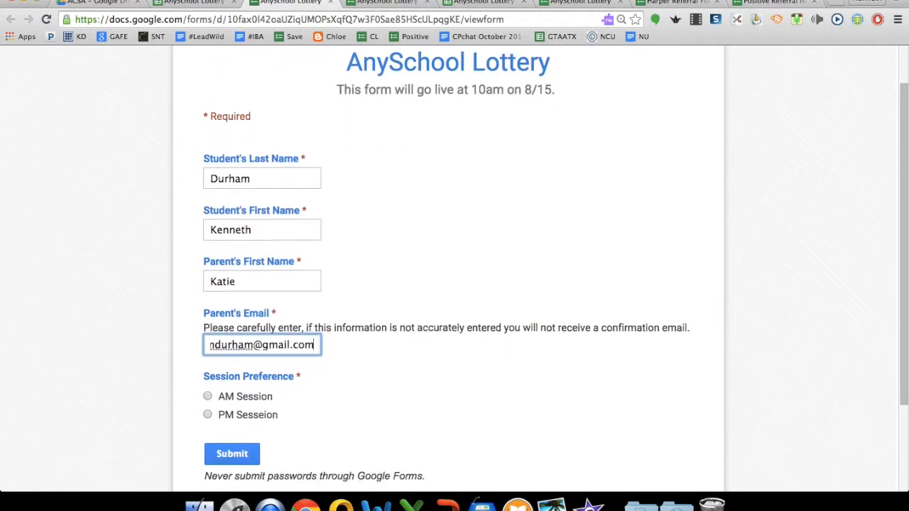
click(208, 389)
click(241, 430)
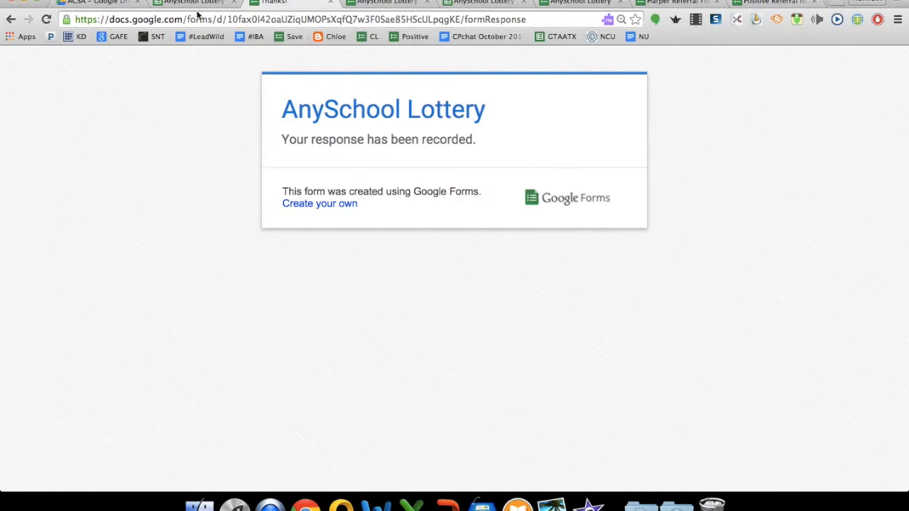
click(177, 3)
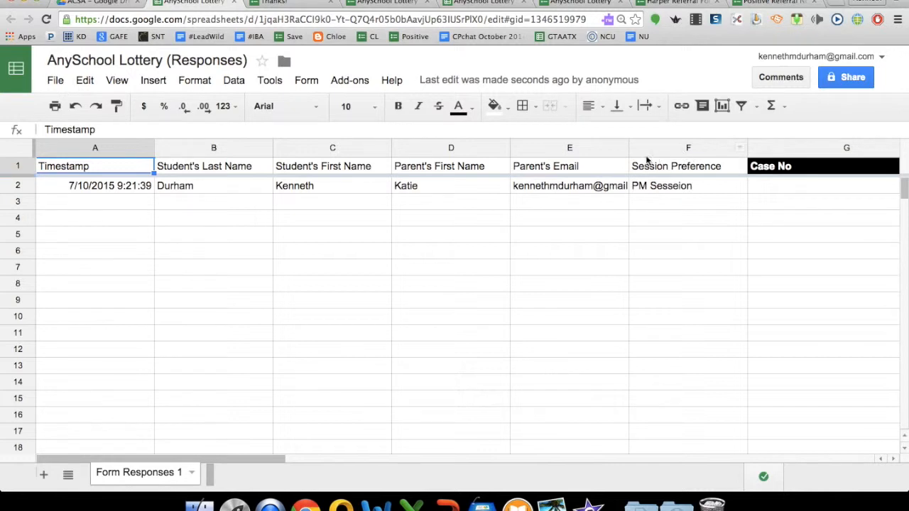
Check the Data menu's sort and filter options for the Session Preference column without applying any.
click(237, 83)
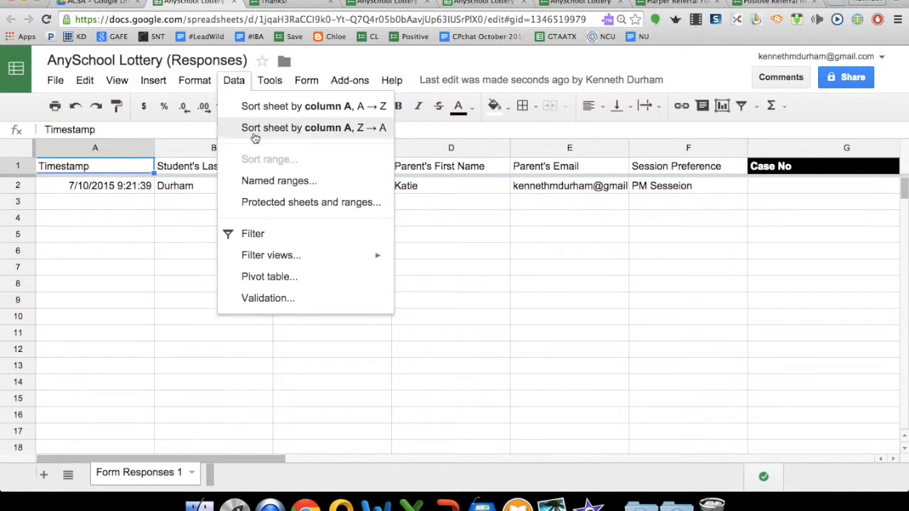
click(685, 148)
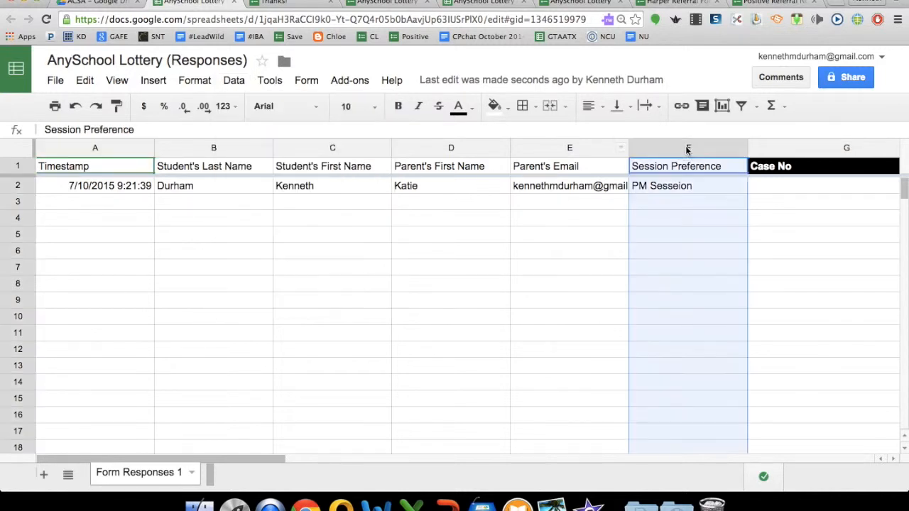
click(235, 81)
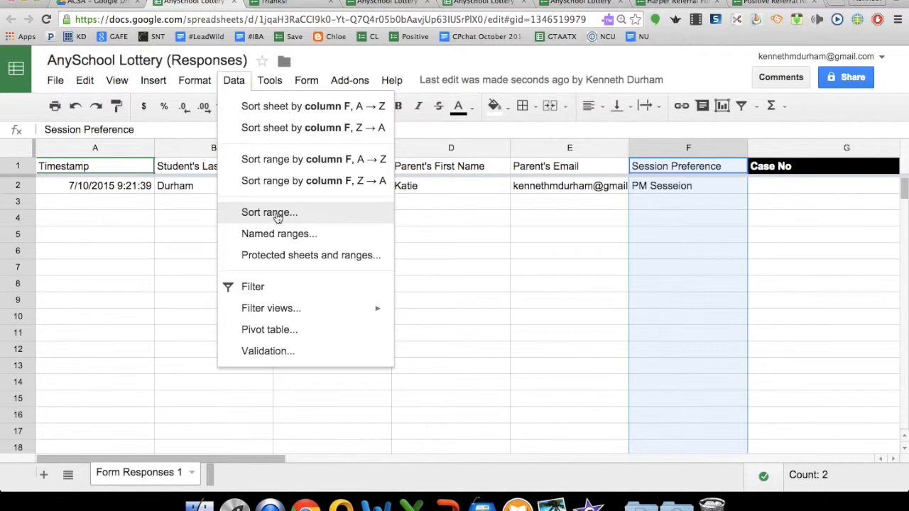
click(558, 234)
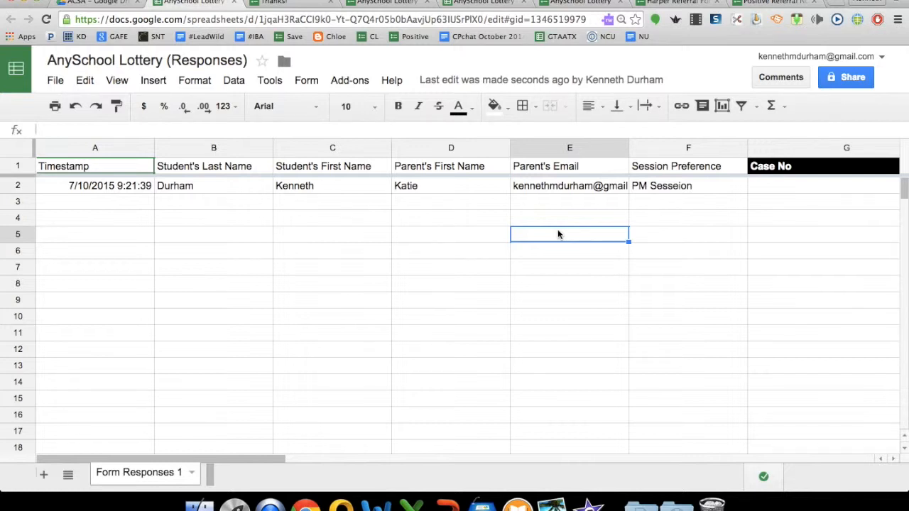
Scroll across row 2 to verify the test response has Case No 1 and a Form Edit URL.
scroll(558, 234, down, 2)
scroll(557, 235, right, 4)
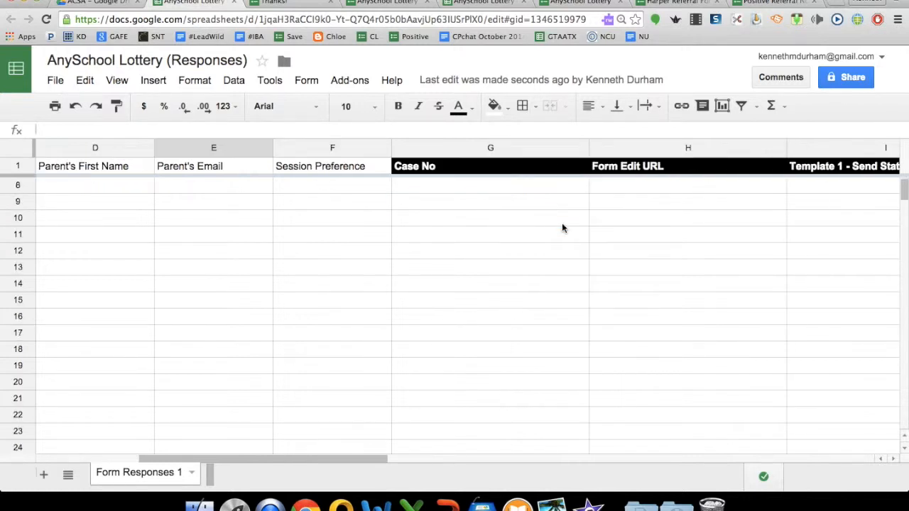
scroll(562, 223, right, 1)
scroll(561, 228, left, 4)
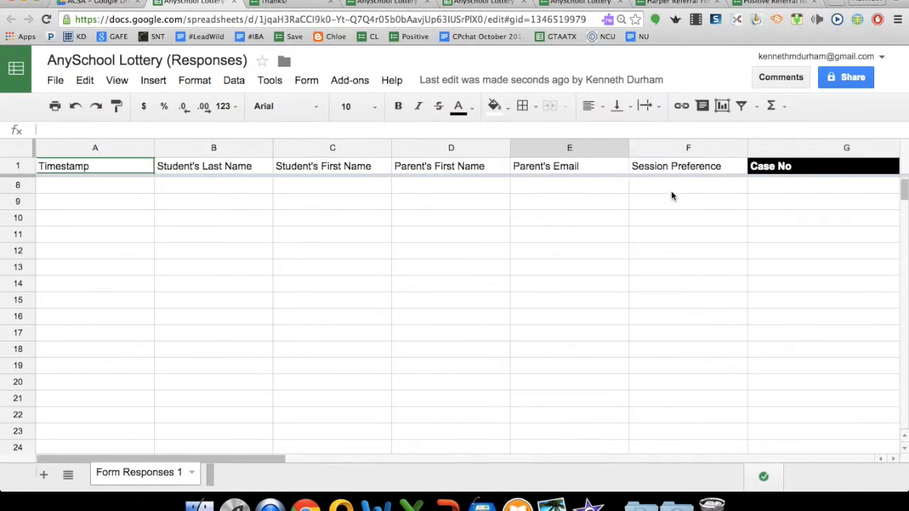
scroll(518, 244, up, 2)
click(518, 243)
scroll(518, 244, right, 2)
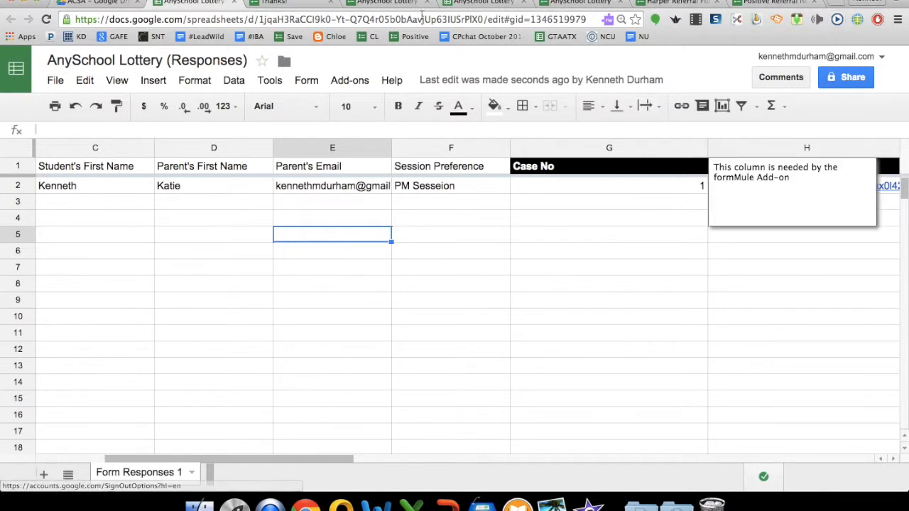
click(20, 37)
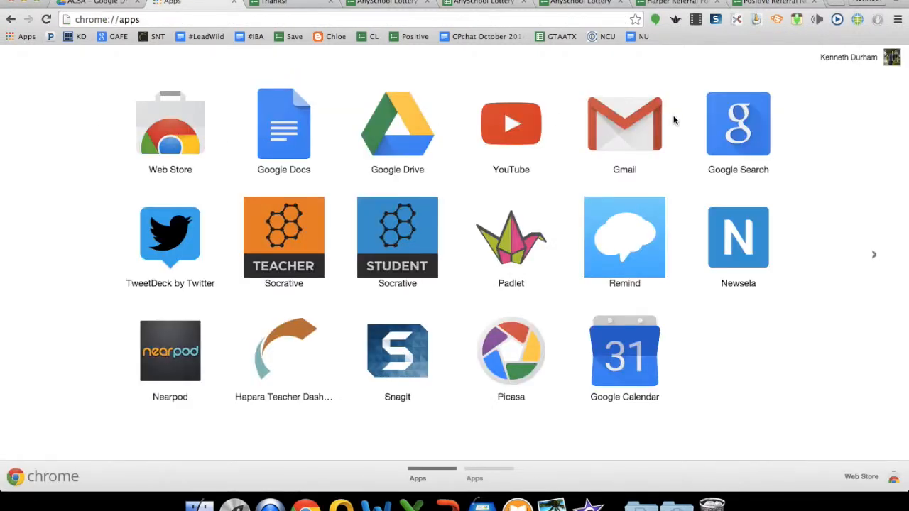
Open the Email Confirmation message in Gmail, showing the PM session preference and the date 7/10/2015.
click(653, 129)
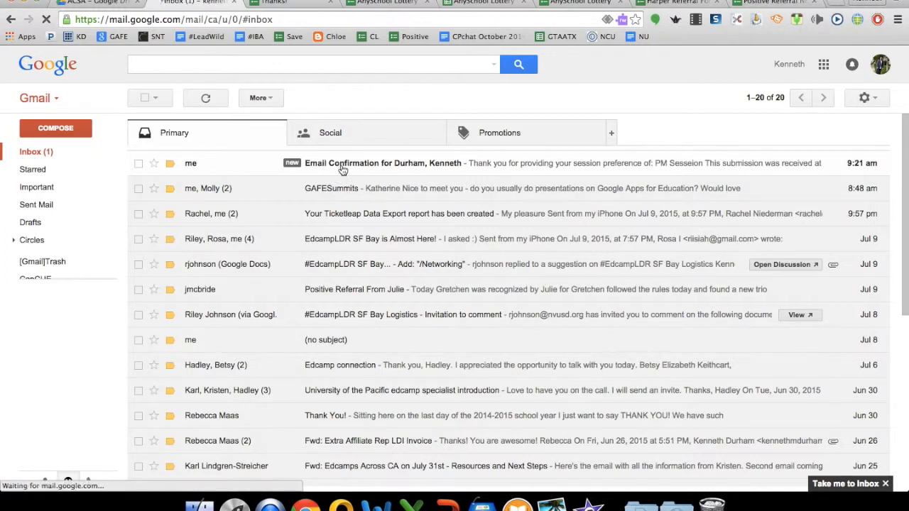
click(342, 170)
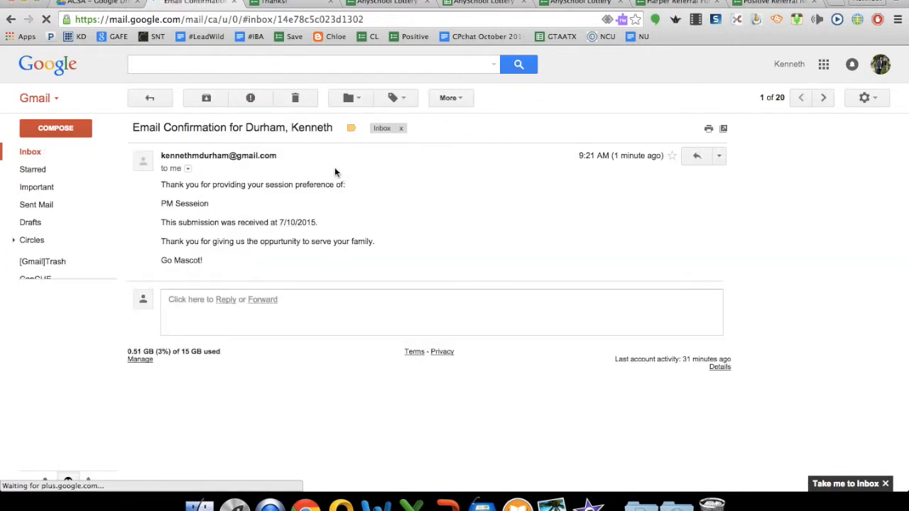